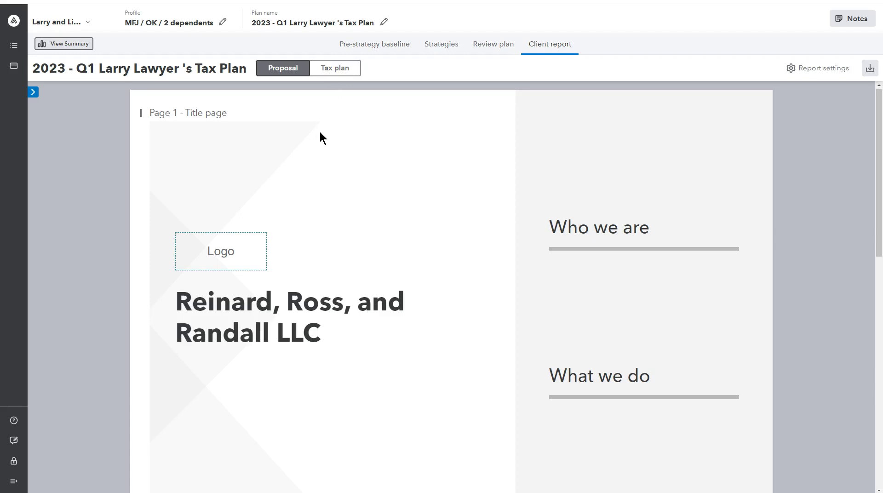
# Scroll through the proposal preview's title and personalized savings package pages
pyautogui.scroll(-5, 320, 139)
pyautogui.scroll(-6, 322, 144)
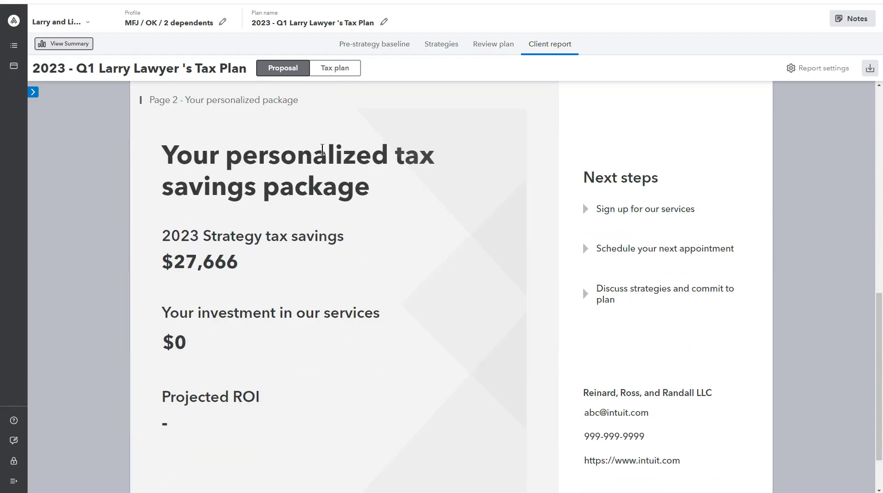
pyautogui.scroll(10, 322, 149)
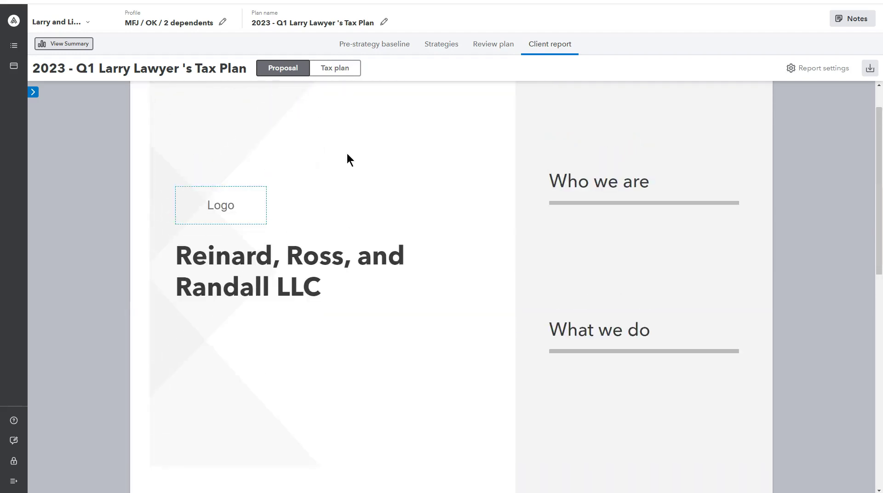
# Apply the firm logo and navy colour theme in report settings and save them
pyautogui.click(817, 69)
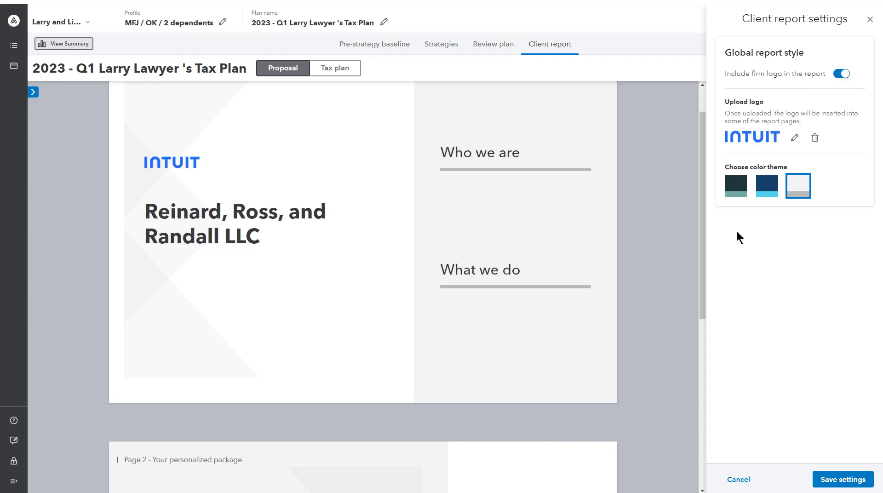
pyautogui.click(769, 194)
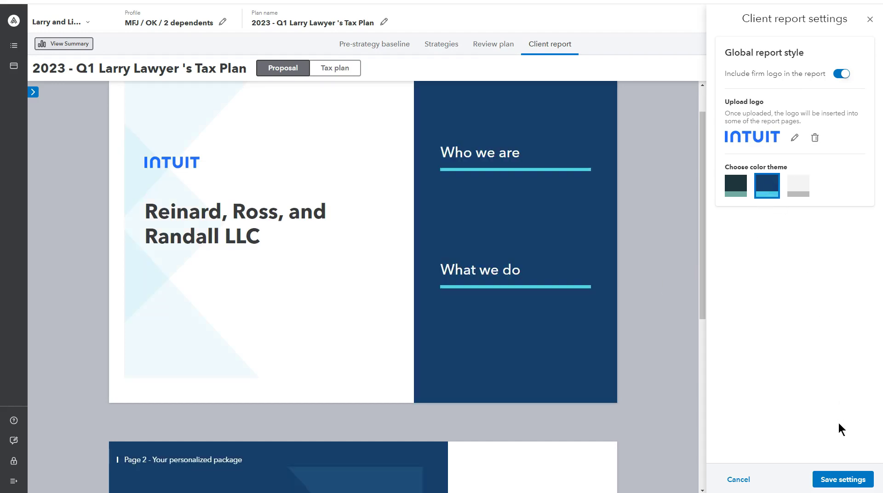
pyautogui.click(850, 479)
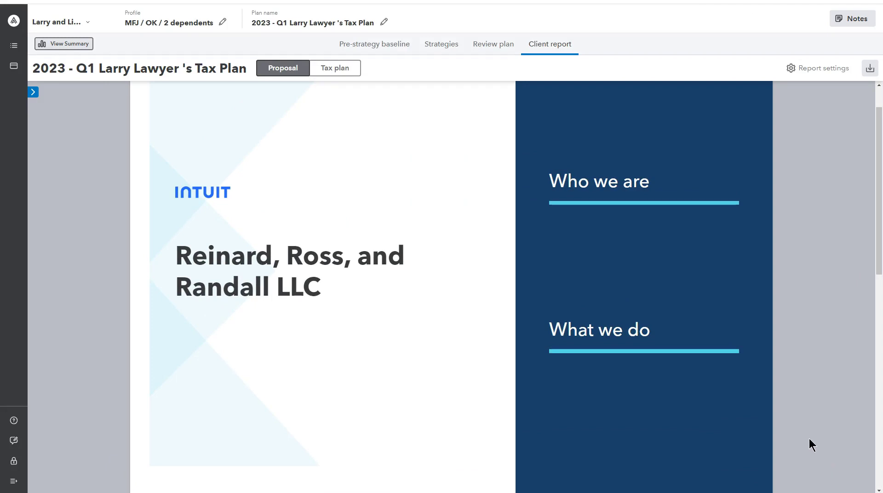
# Paste the firm's introduction into the title page's Who we are and What we do fields, then save
pyautogui.click(34, 93)
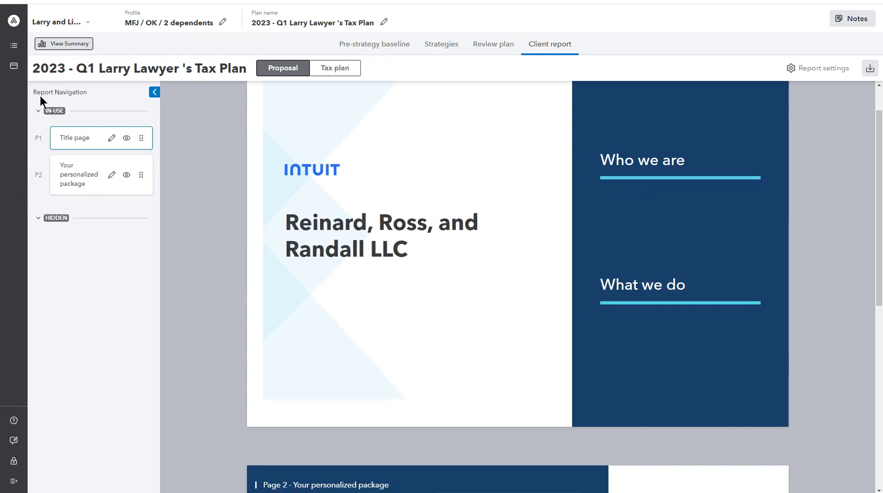
pyautogui.click(112, 139)
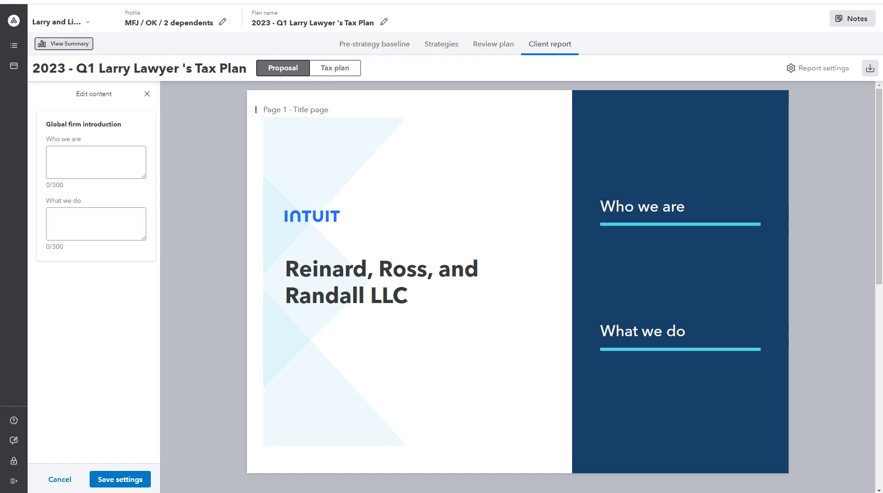
pyautogui.click(58, 154)
pyautogui.write('Our team is committed to providing you with personal service, relevant information, and innovative solutions that keep pace with your changing needs. We are here to help you manage financial priorities, make the most of new opportunities, and maximize your growth potential.')
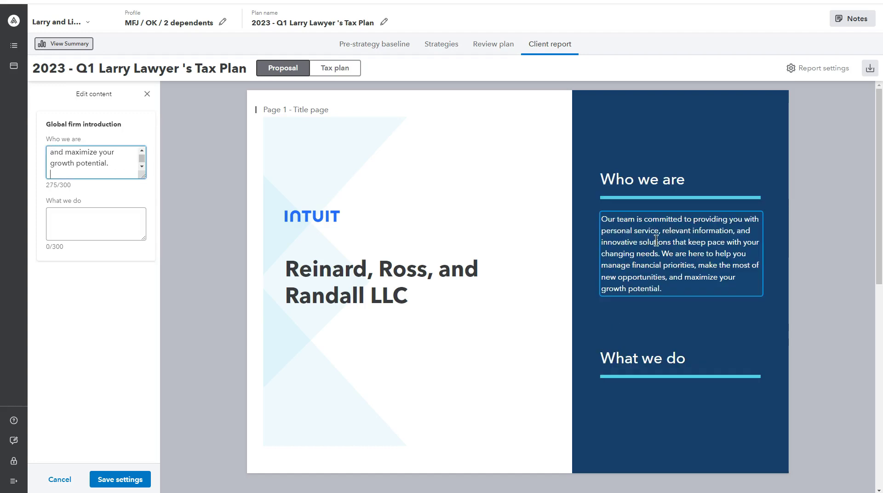
pyautogui.click(116, 214)
pyautogui.write('We are a full-service tax and accounting firm for businesses and individuals. We understand how stressful dealing with financial records can be, which is why it’s our goal to help you gain control of your finances, while saving you money and maximizing your profits.')
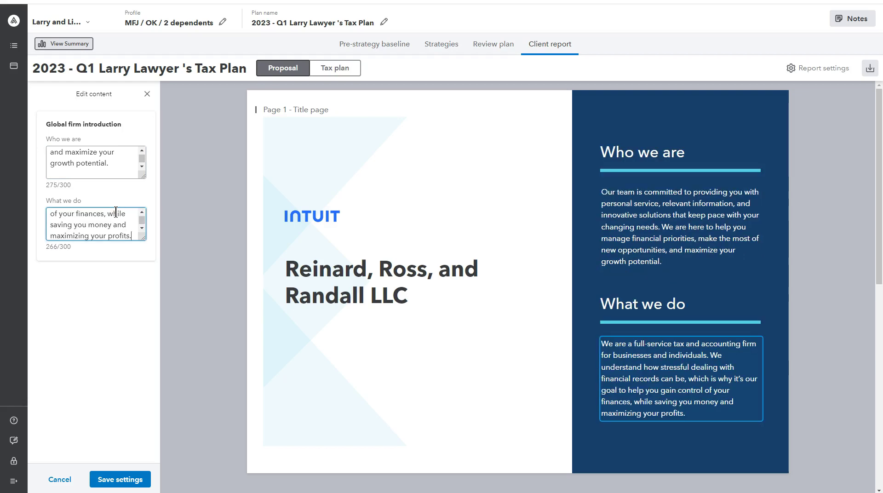
pyautogui.click(99, 292)
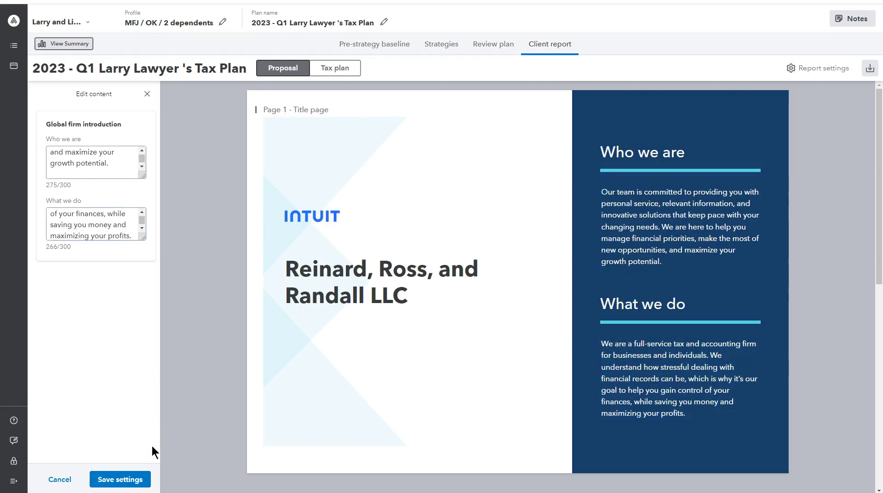
pyautogui.click(123, 480)
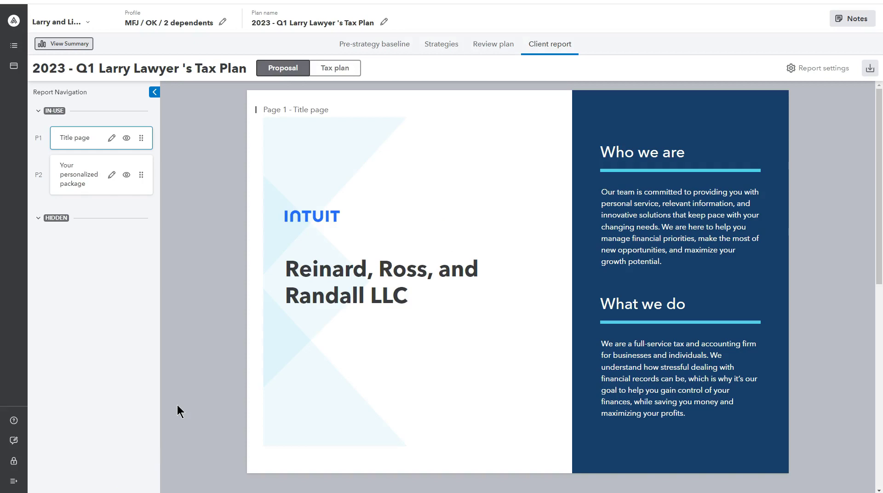
# Change the personalized package page's annual fee to 2,500
pyautogui.click(82, 174)
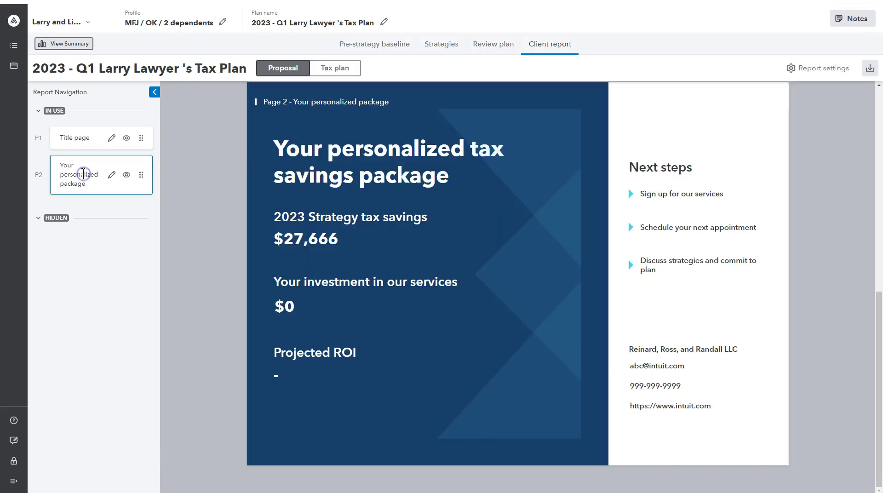
pyautogui.click(112, 175)
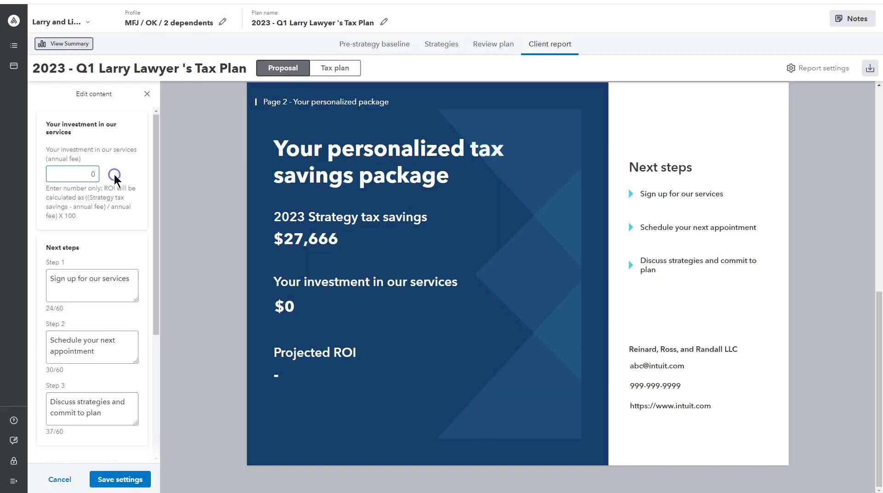
pyautogui.doubleClick(95, 173)
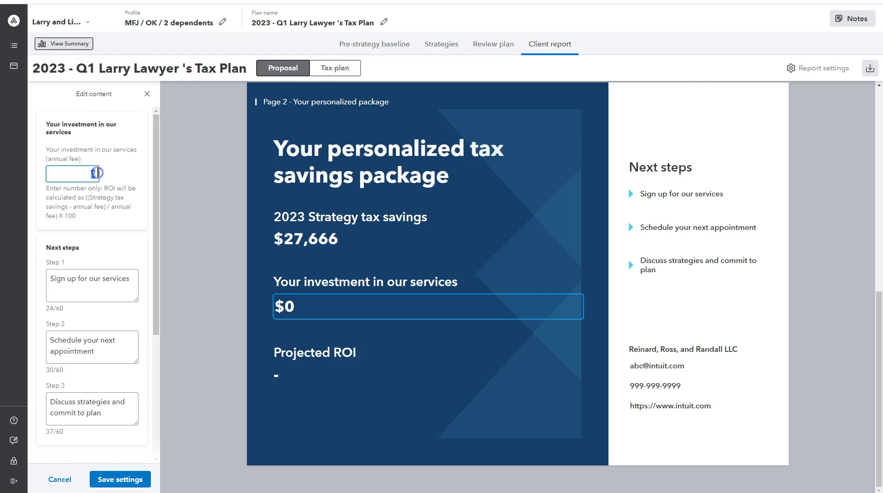
pyautogui.write('2,500')
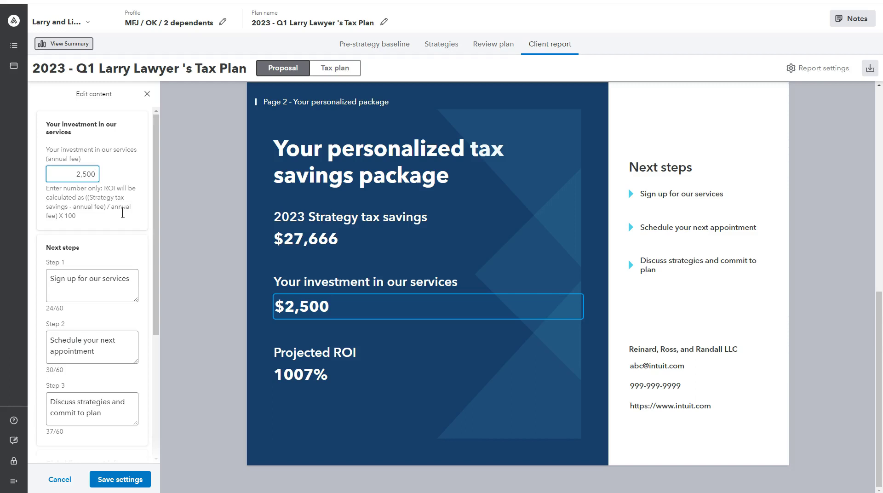
# Review the three next steps and the firm's contact details, then save the package page
pyautogui.scroll(-1, 123, 213)
pyautogui.click(86, 234)
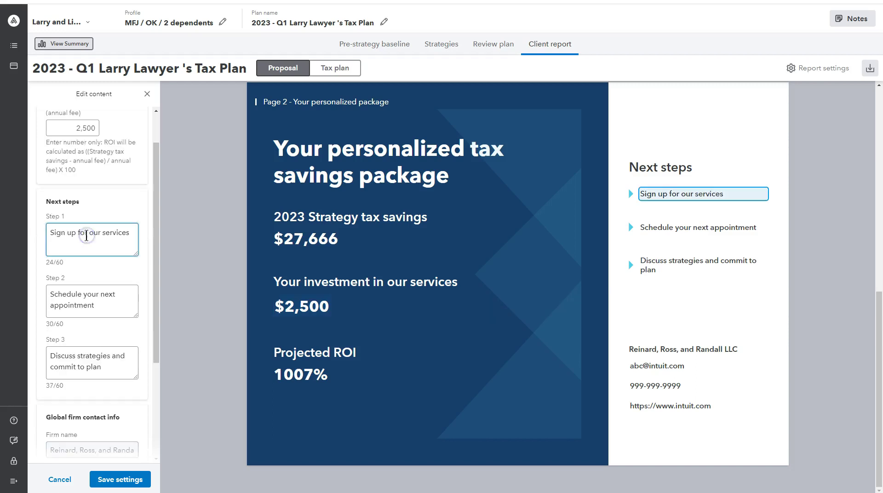
pyautogui.click(102, 297)
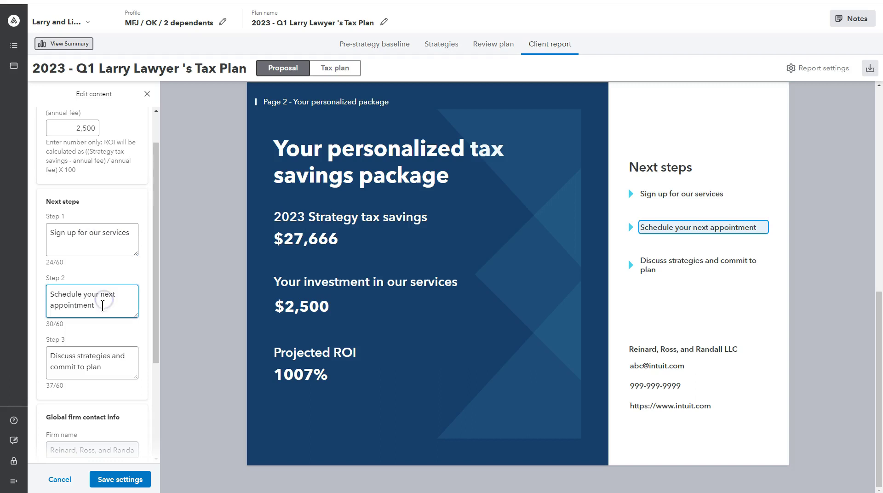
pyautogui.click(88, 366)
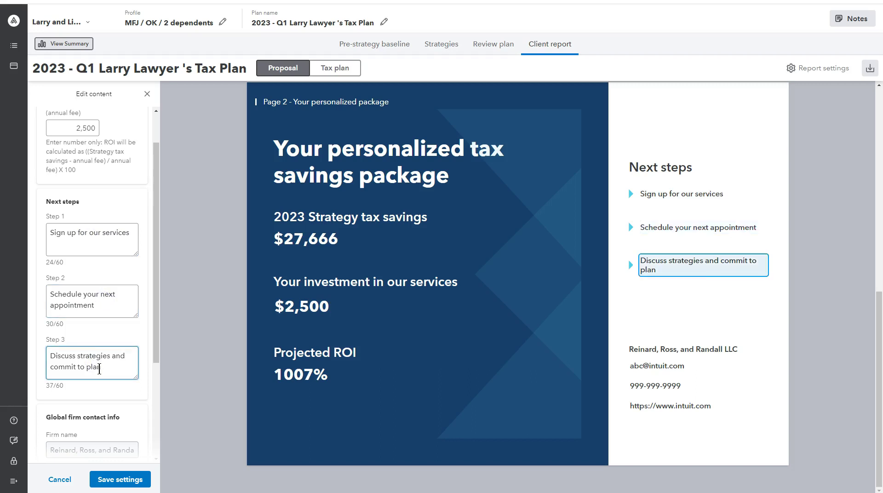
pyautogui.scroll(-2, 106, 378)
pyautogui.scroll(-1, 106, 378)
pyautogui.click(102, 375)
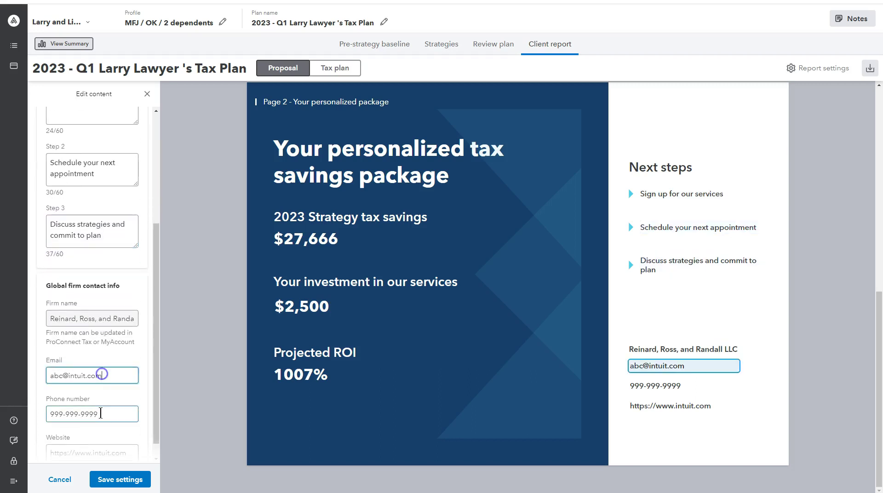
pyautogui.click(100, 415)
pyautogui.click(122, 480)
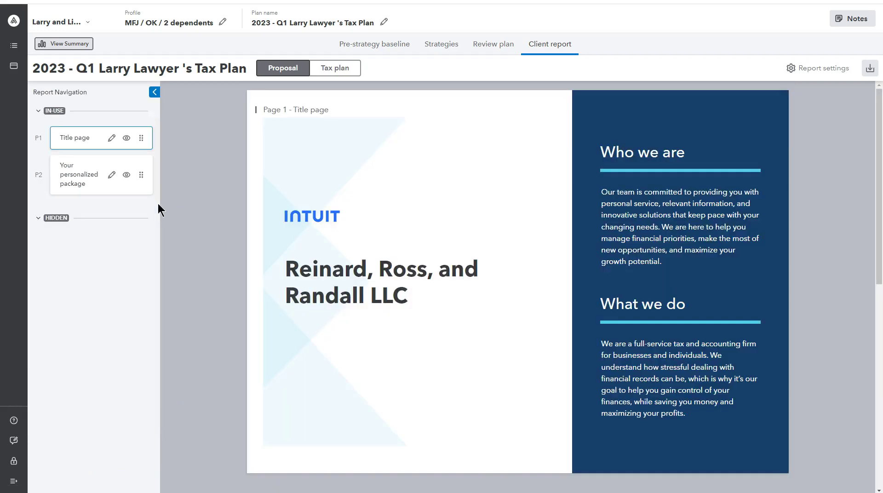
# Toggle the personalized package page's visibility off and on, then download the proposal PDF
pyautogui.click(127, 175)
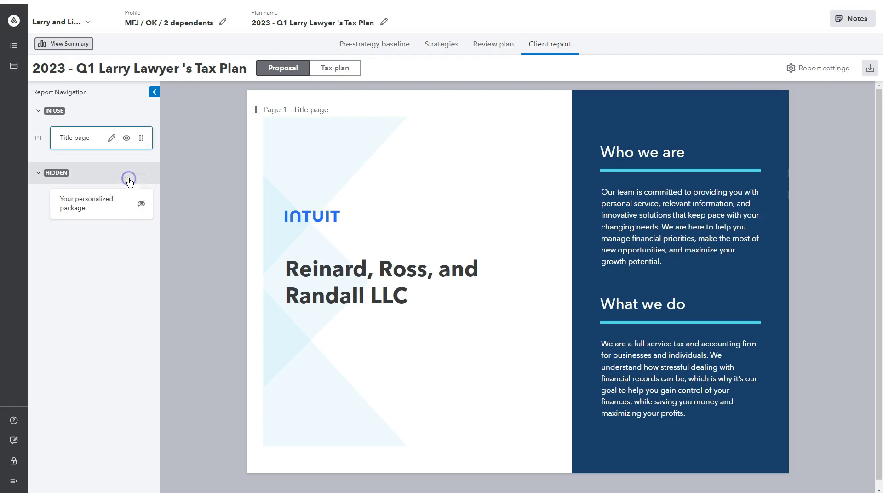
pyautogui.click(142, 205)
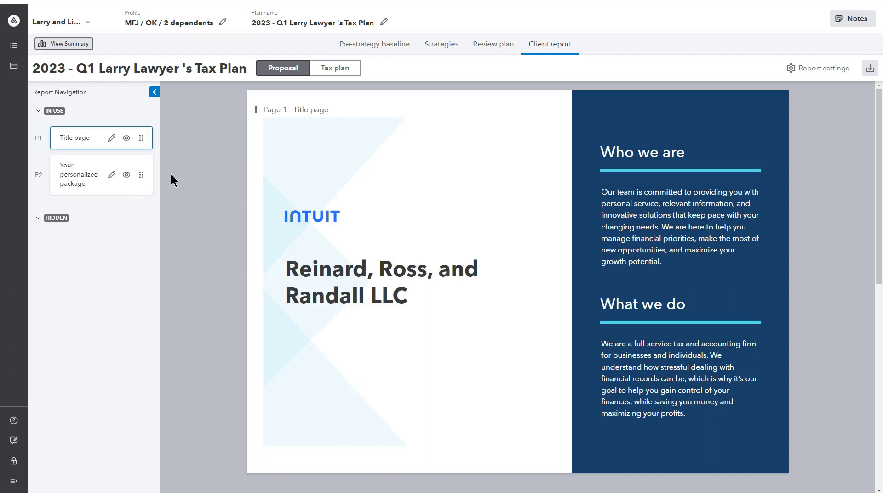
pyautogui.click(874, 73)
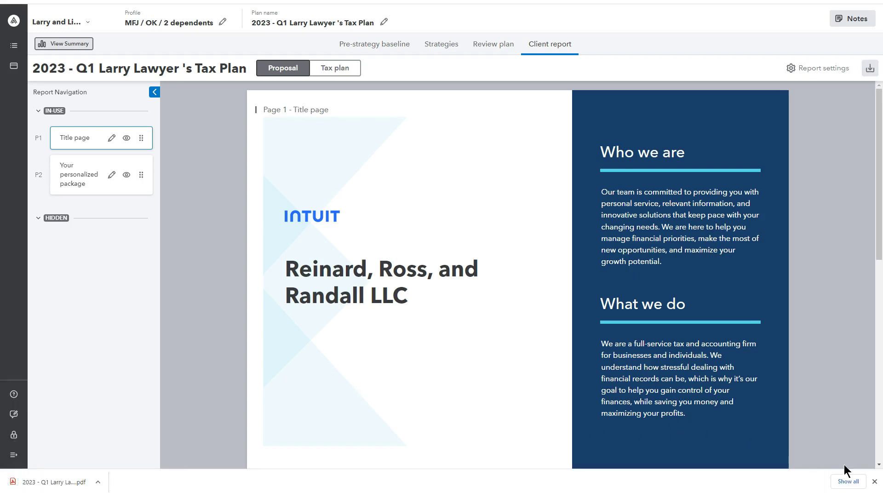
pyautogui.click(875, 482)
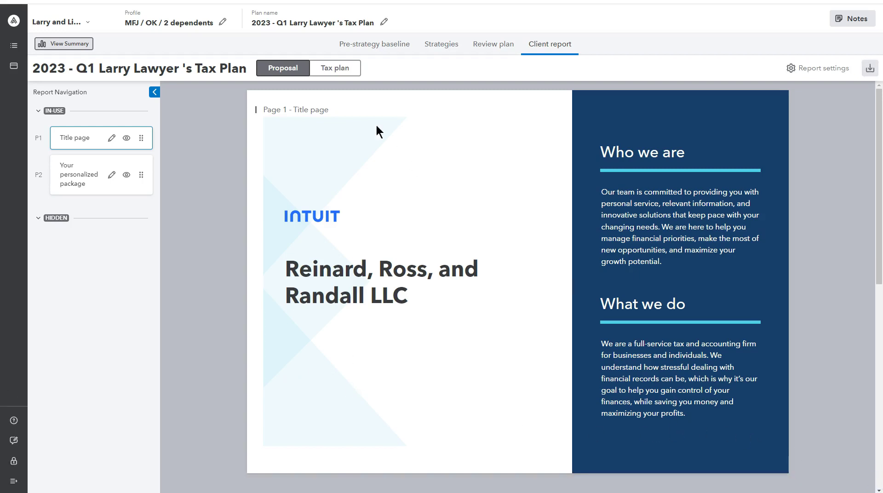
# Switch to the tax plan report and check its report settings without changing anything
pyautogui.click(344, 72)
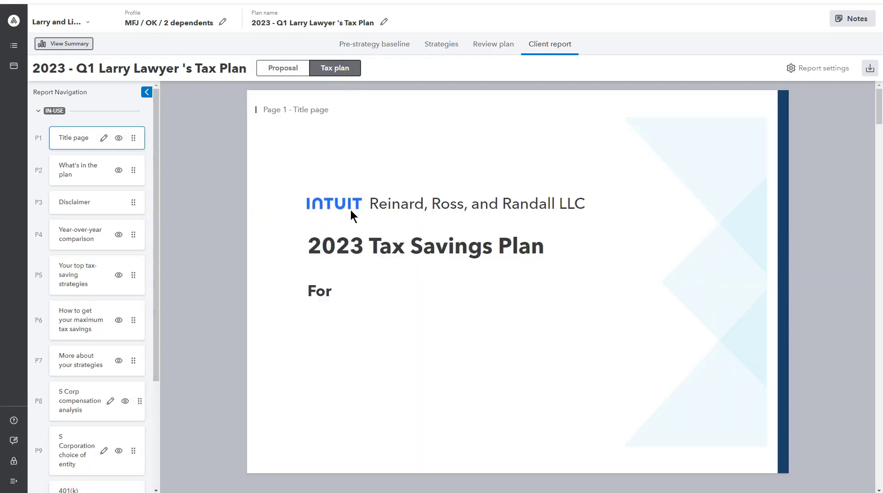
pyautogui.scroll(-6, 353, 214)
pyautogui.click(818, 68)
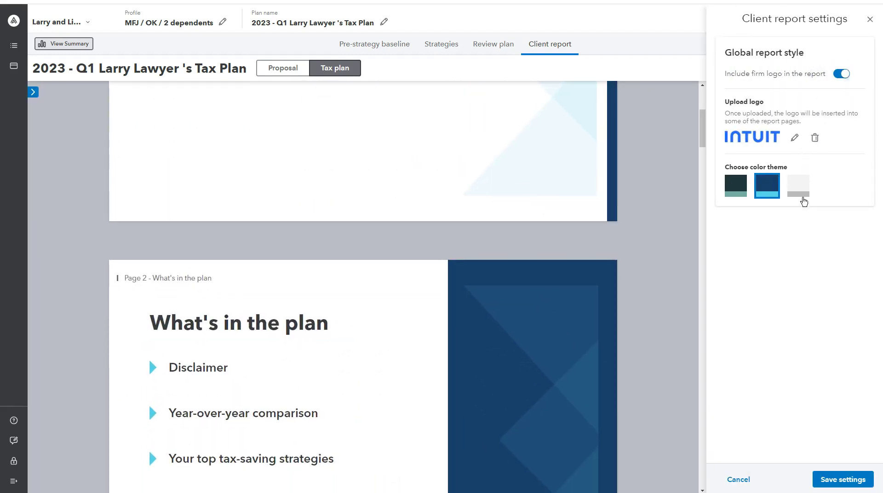
pyautogui.click(759, 480)
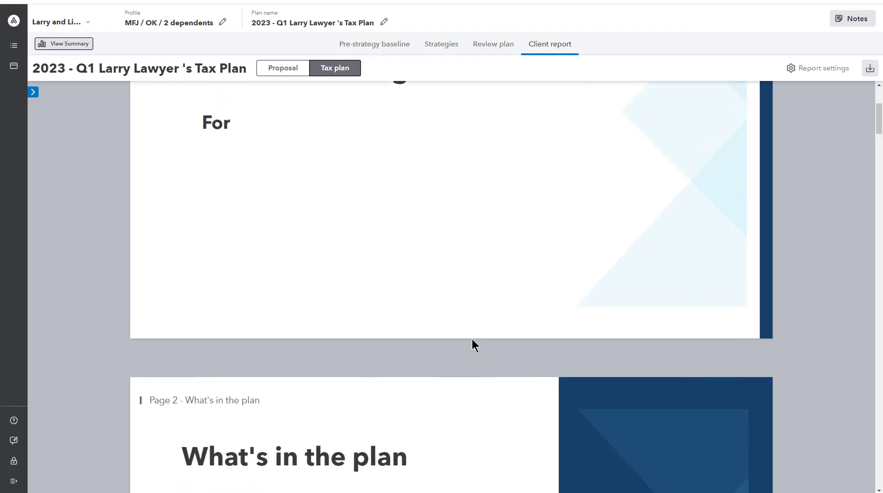
pyautogui.scroll(5, 472, 338)
# Browse the What's in the plan and Disclaimer pages, then return to the title page
pyautogui.click(33, 92)
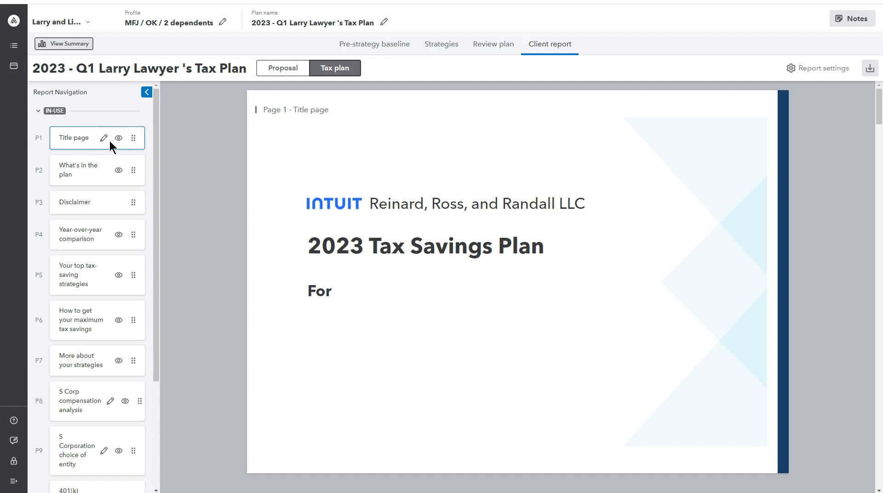
pyautogui.scroll(-3, 120, 206)
pyautogui.scroll(-1, 120, 206)
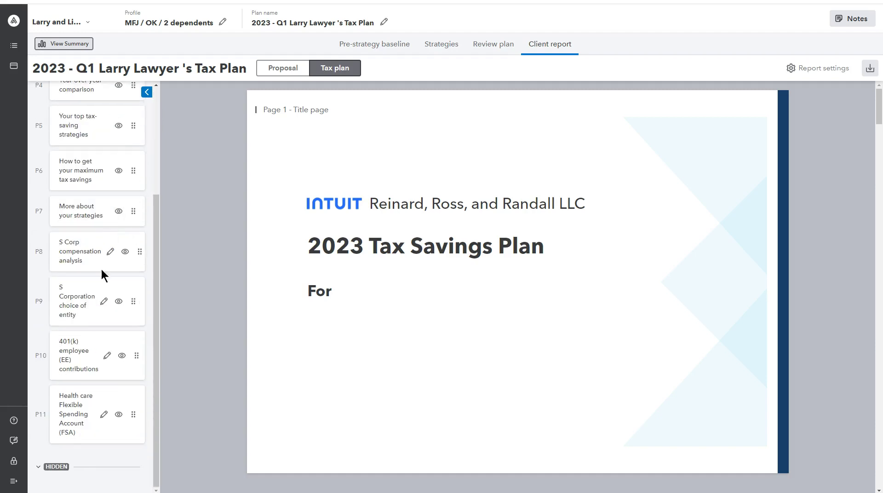
pyautogui.scroll(1, 148, 298)
pyautogui.scroll(3, 145, 295)
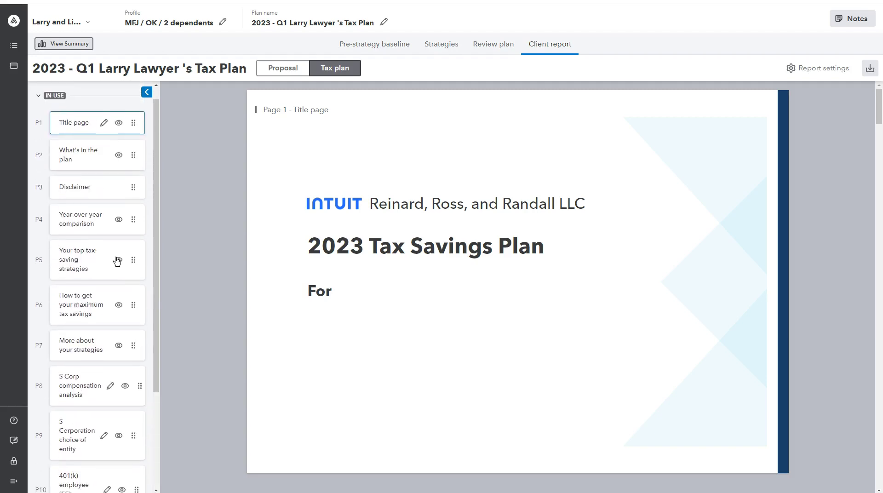
pyautogui.click(81, 156)
pyautogui.click(70, 189)
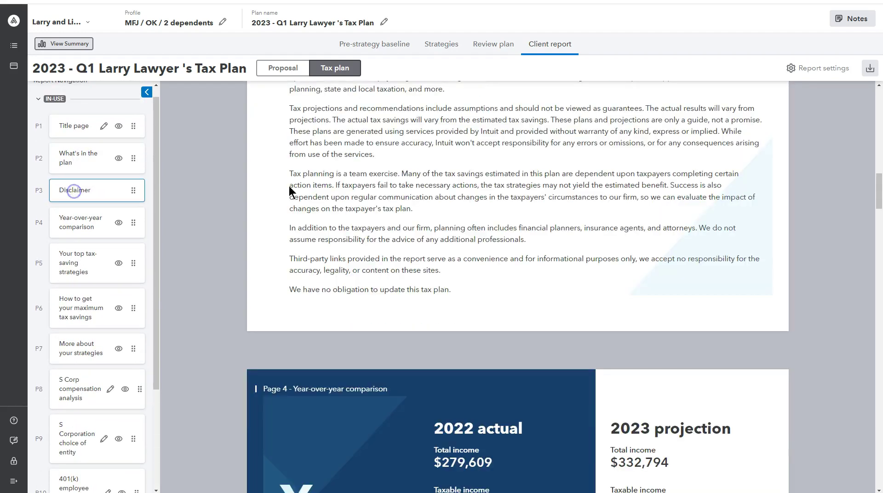
pyautogui.scroll(-7, 303, 228)
pyautogui.scroll(-5, 276, 233)
pyautogui.scroll(7, 248, 234)
pyautogui.scroll(1, 92, 143)
pyautogui.click(92, 142)
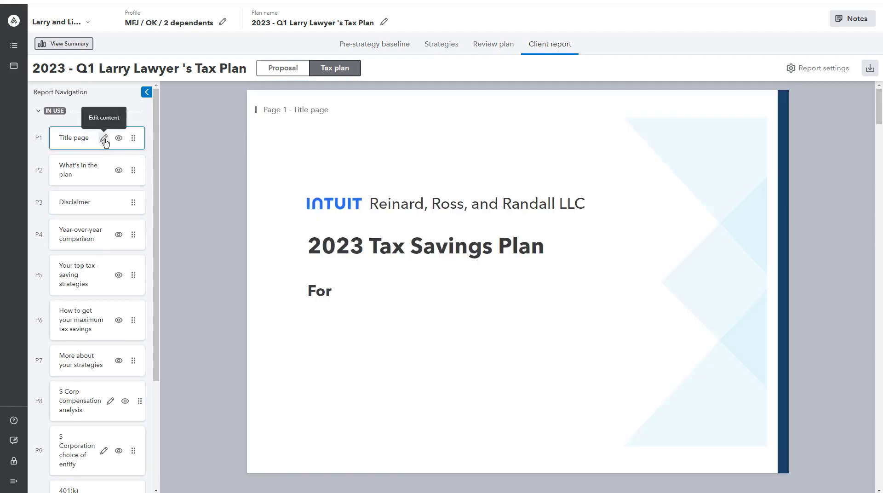
# Change the cover title to 'Q1 2023 Tax Savings Plan' and add the client's name after 'For'
pyautogui.click(104, 138)
pyautogui.click(101, 148)
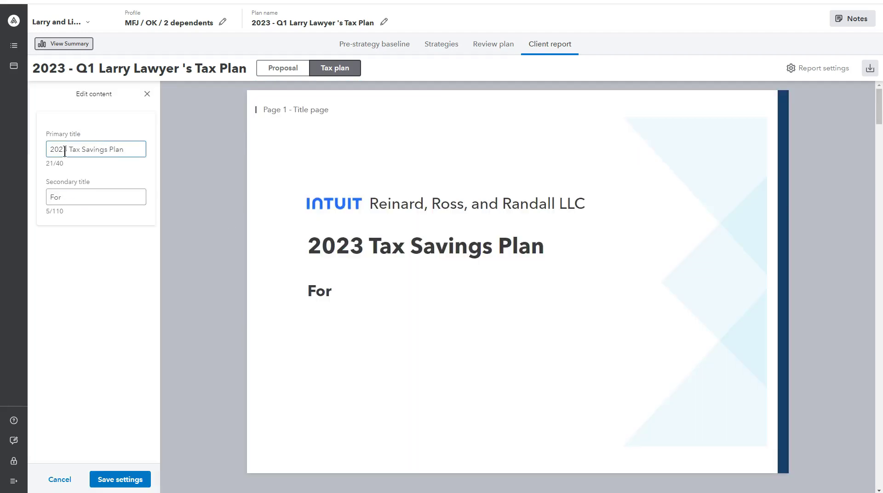
pyautogui.click(50, 149)
pyautogui.write('Q1')
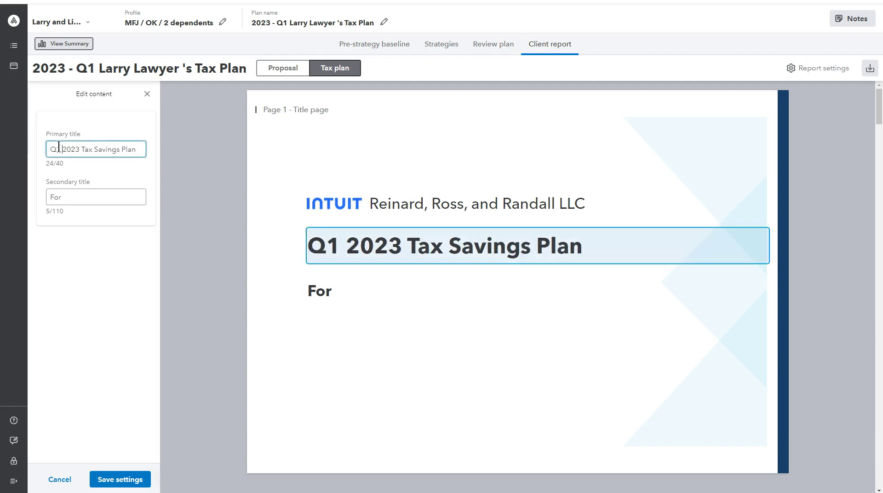
pyautogui.click(76, 197)
pyautogui.write('Larry Lawyer')
# Save the title page edits and view the What's in the plan, Disclaimer and Year-over-year pages
pyautogui.click(120, 479)
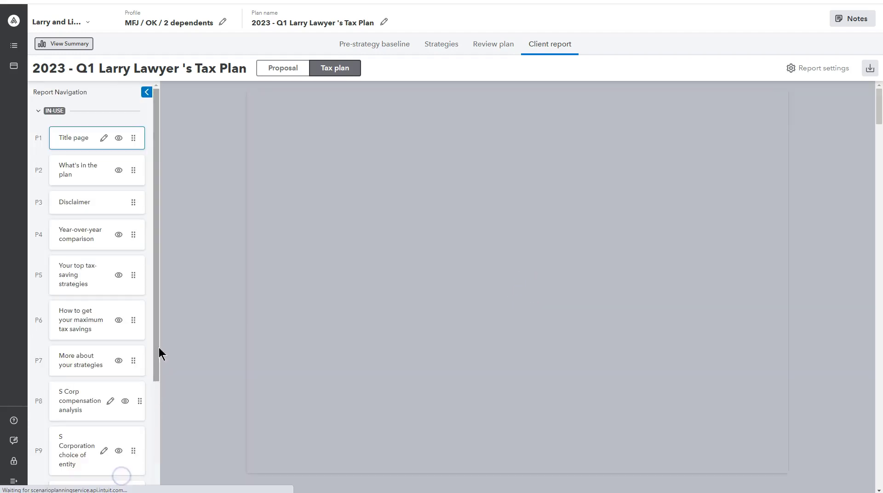
pyautogui.click(86, 173)
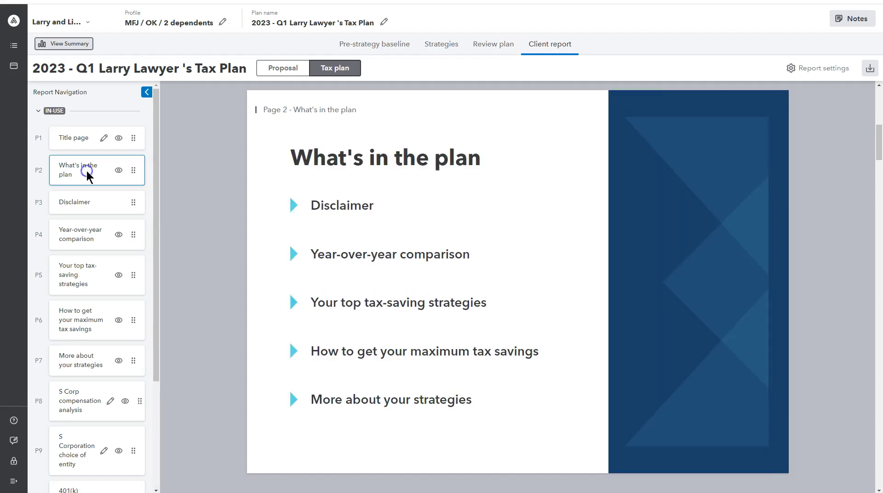
pyautogui.click(86, 204)
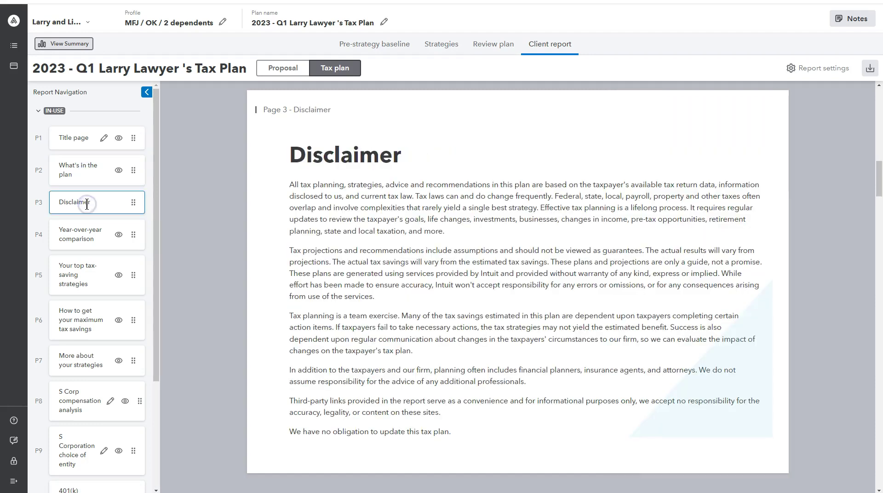
pyautogui.click(87, 234)
# View the top strategies, maximum savings and More about your strategies pages, down to the S Corp analysis
pyautogui.click(85, 275)
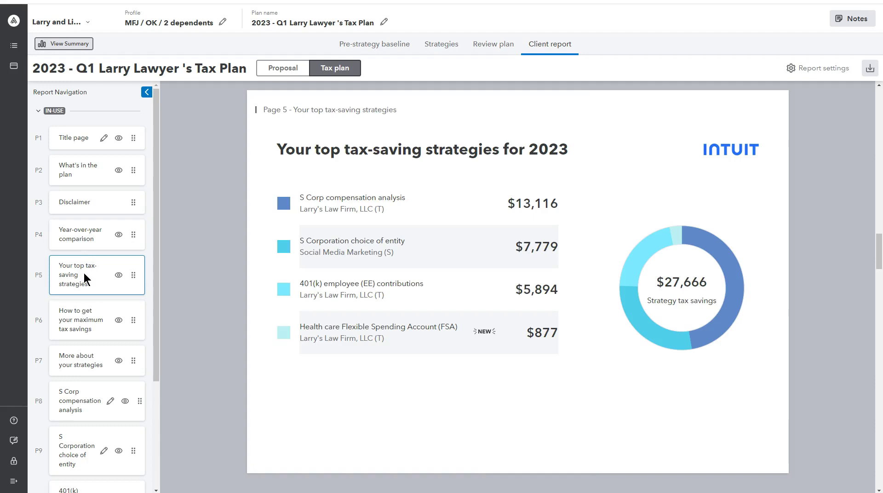
pyautogui.click(85, 322)
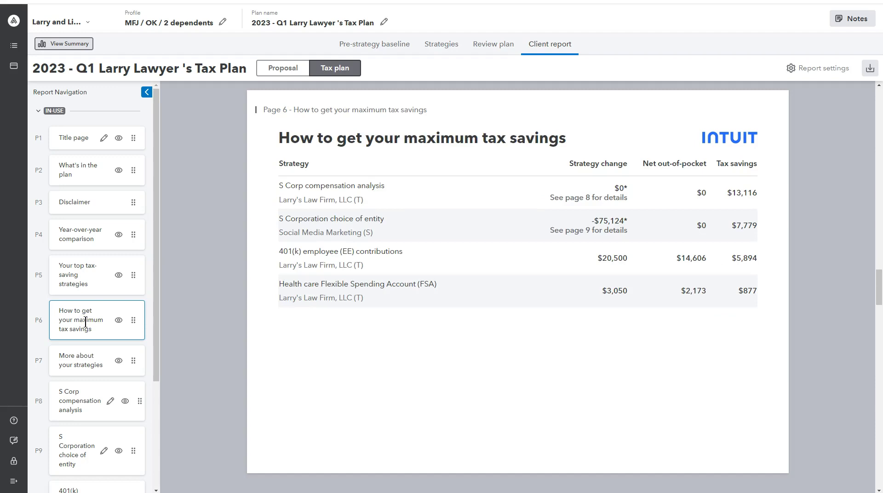
pyautogui.click(88, 364)
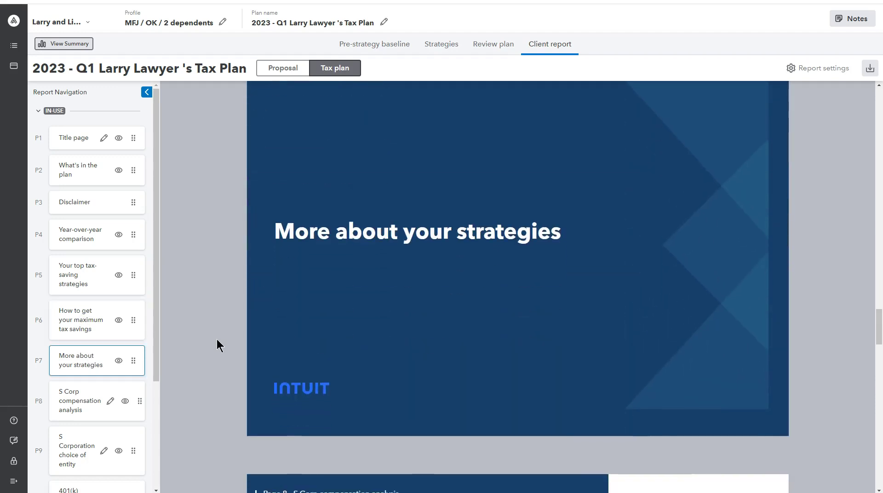
pyautogui.scroll(-4, 217, 346)
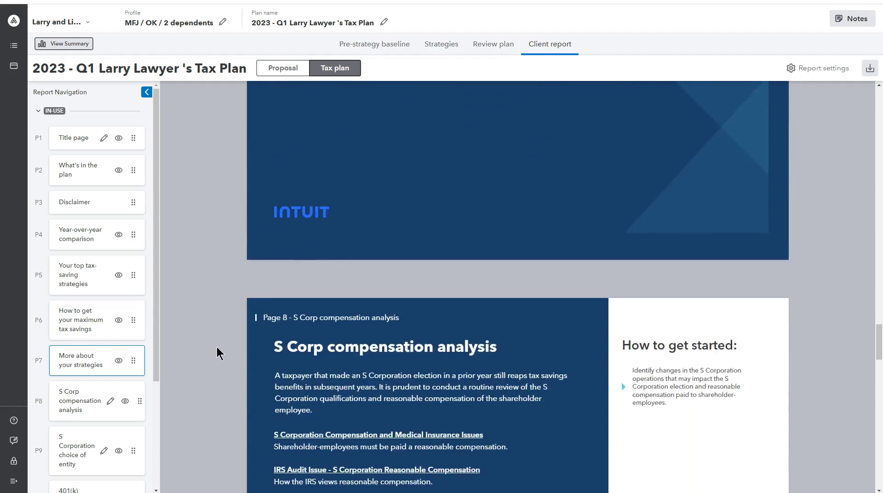
pyautogui.scroll(-3, 217, 348)
pyautogui.scroll(-1, 216, 350)
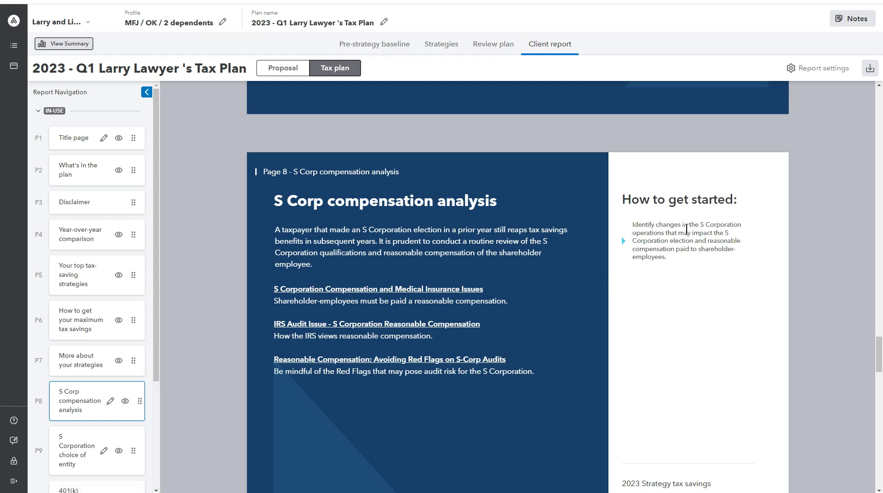
pyautogui.scroll(-1, 689, 235)
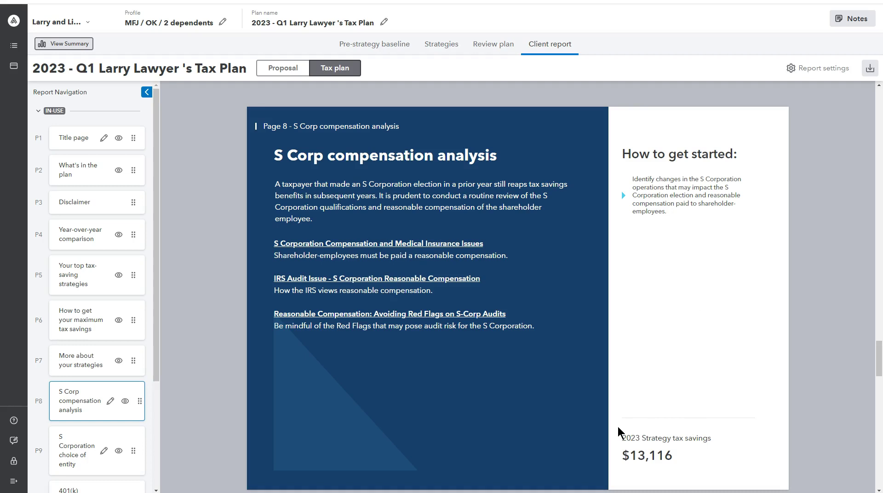
# Enter 'Do xyz' as Step 2 under How to get started on the S Corp page and save
pyautogui.click(111, 401)
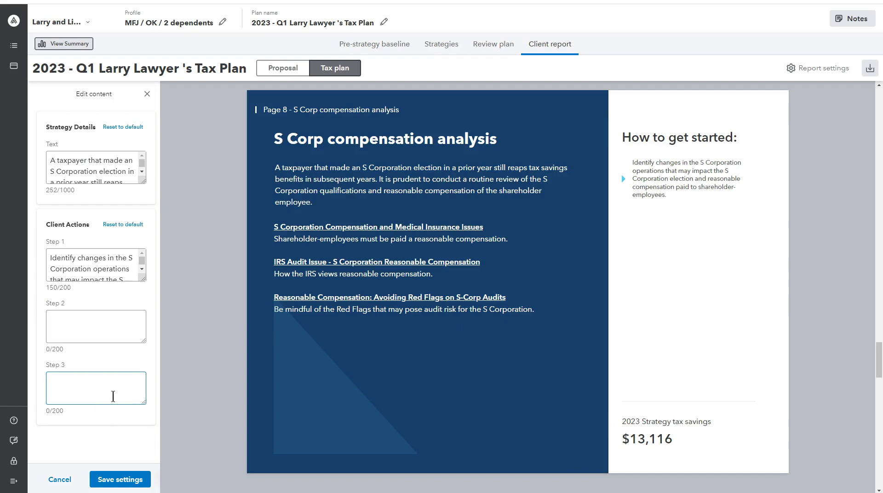
pyautogui.click(83, 320)
pyautogui.write('D')
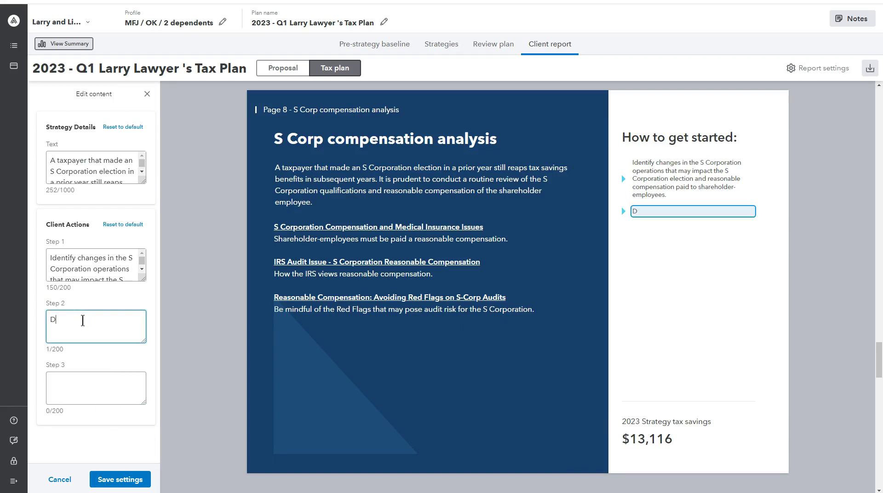
pyautogui.write('o xyz')
pyautogui.click(106, 482)
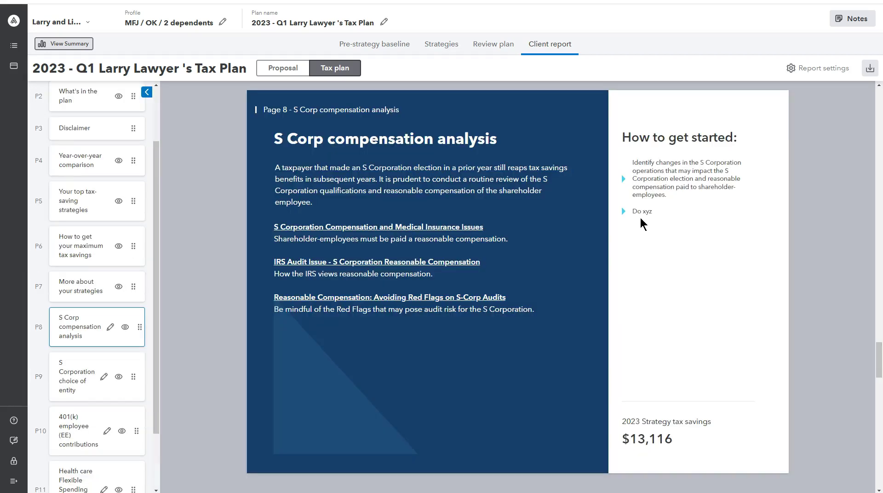
# View the S Corporation choice of entity, 401(k) and Health care FSA pages, then scroll back to Page 8
pyautogui.click(83, 386)
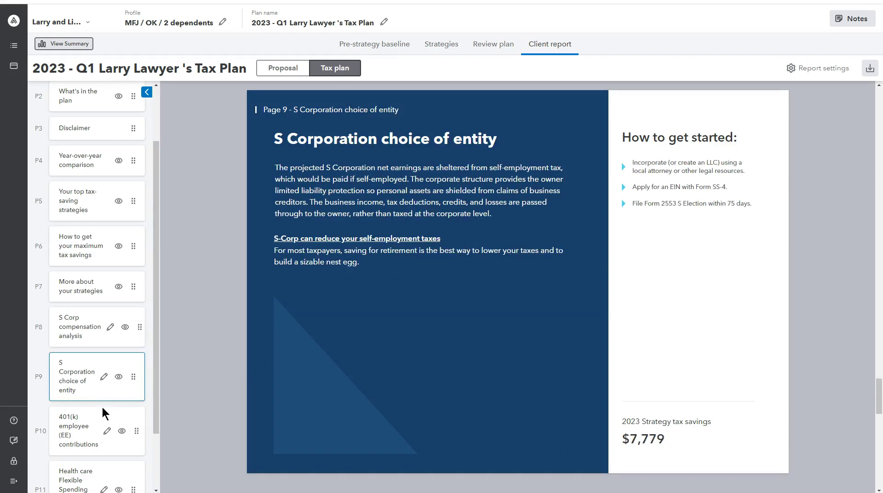
pyautogui.click(75, 437)
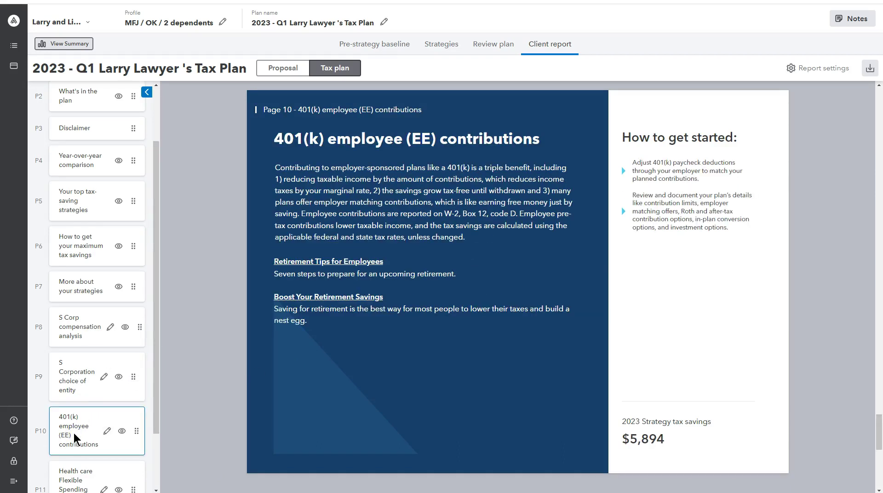
pyautogui.scroll(-2, 76, 428)
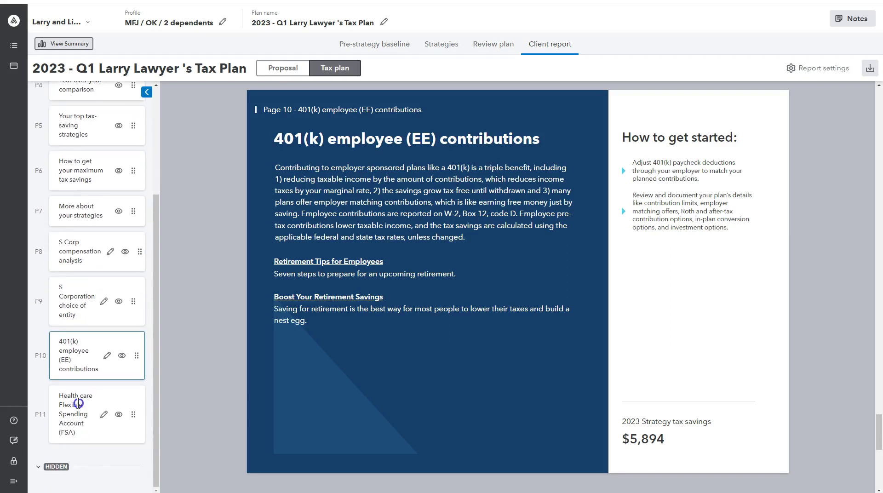
pyautogui.click(79, 403)
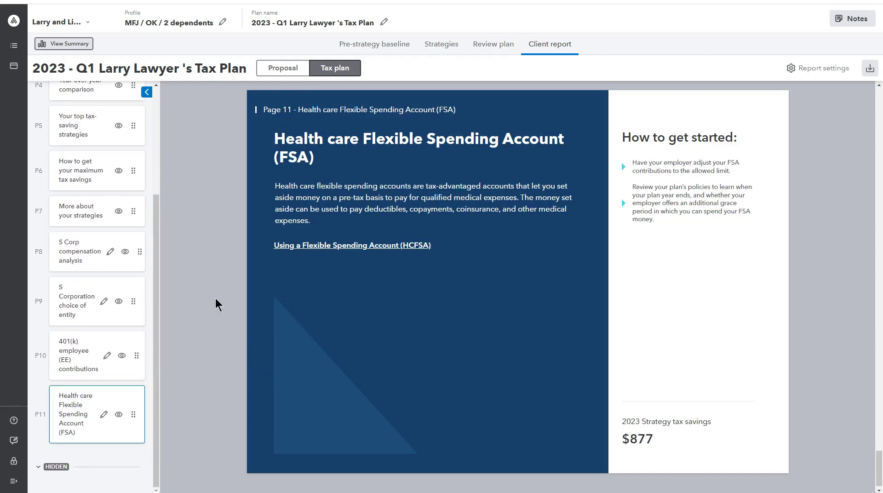
pyautogui.scroll(2, 598, 396)
pyautogui.scroll(4, 598, 396)
pyautogui.scroll(5, 599, 397)
pyautogui.scroll(5, 600, 399)
pyautogui.scroll(5, 600, 400)
pyautogui.scroll(2, 600, 402)
pyautogui.scroll(4, 597, 406)
pyautogui.scroll(5, 597, 407)
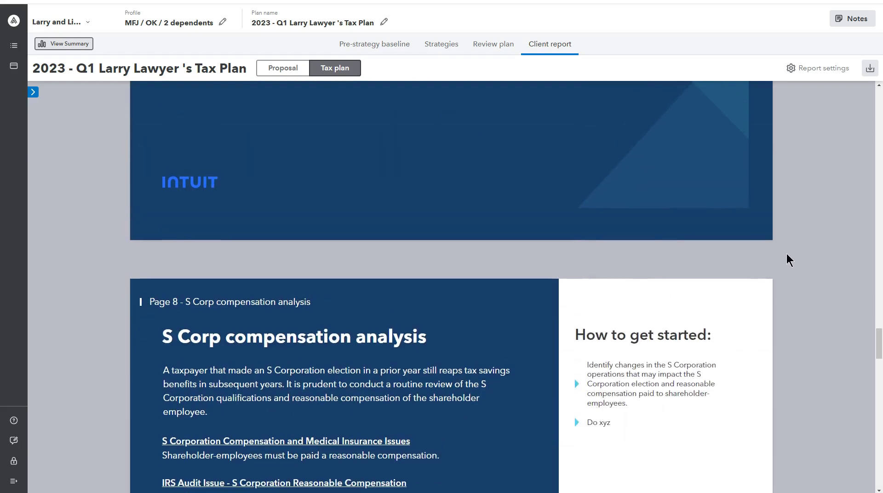
# Download the tax plan with the new S Corp step as a PDF, then restore Report Navigation
pyautogui.click(870, 71)
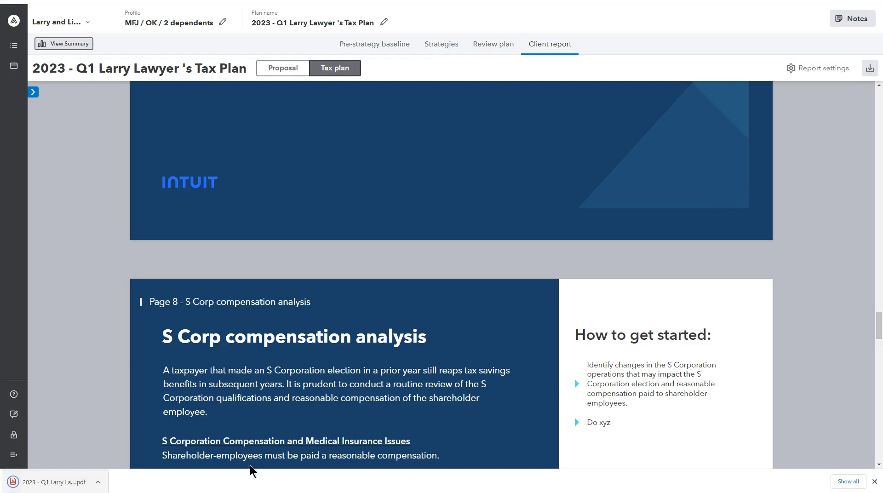
pyautogui.click(874, 482)
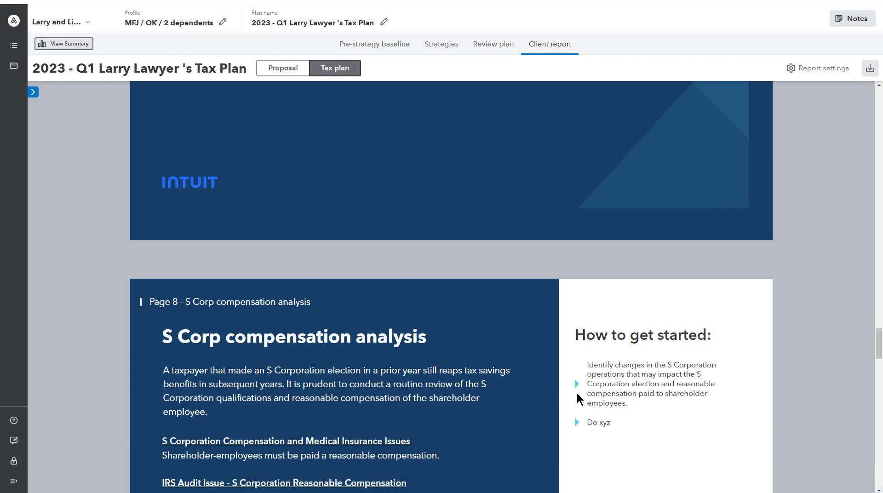
pyautogui.click(33, 92)
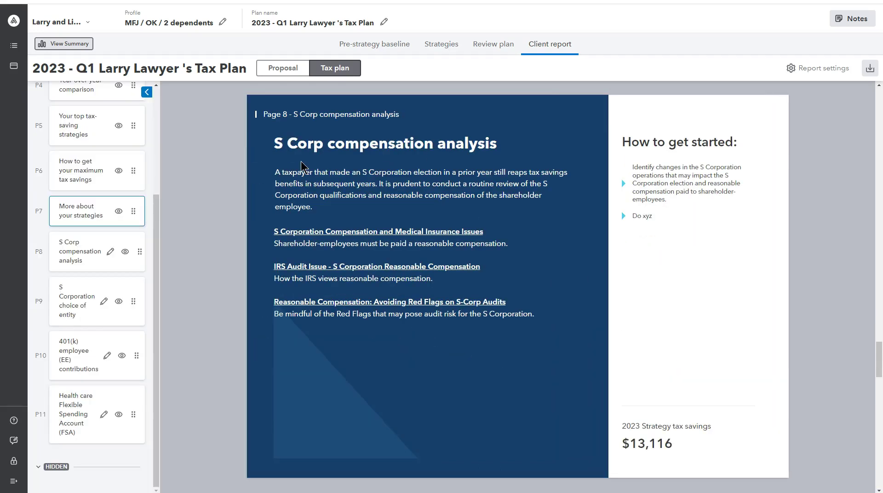
# Scroll through the proposal's title and $2,500 personalized package pages, then return to the tax plan cover
pyautogui.click(291, 75)
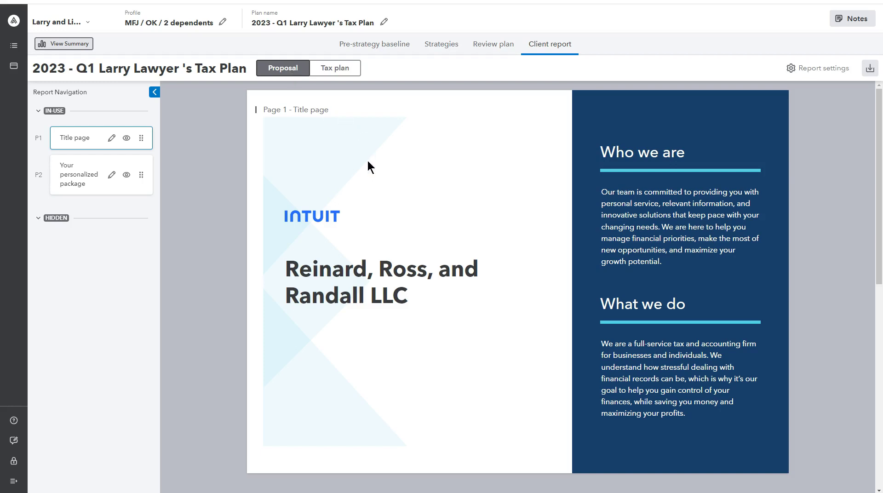
pyautogui.scroll(-4, 368, 172)
pyautogui.scroll(-4, 377, 193)
pyautogui.scroll(-2, 379, 203)
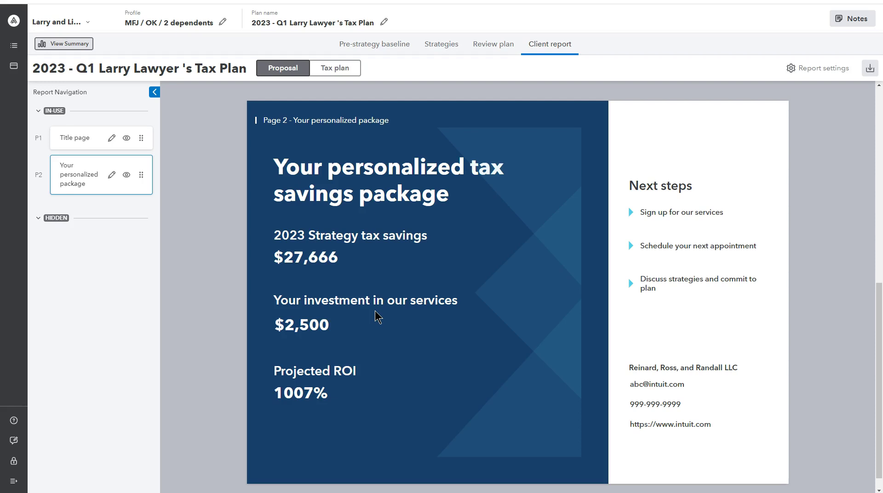
pyautogui.click(346, 69)
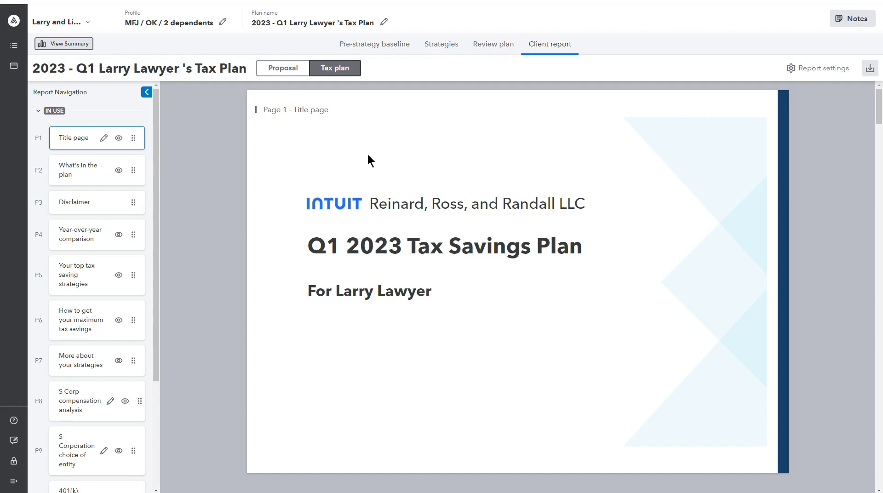
# View the P4 Year-over-year comparison page, then the P8 S Corp compensation analysis showing $27,666 savings
pyautogui.click(84, 238)
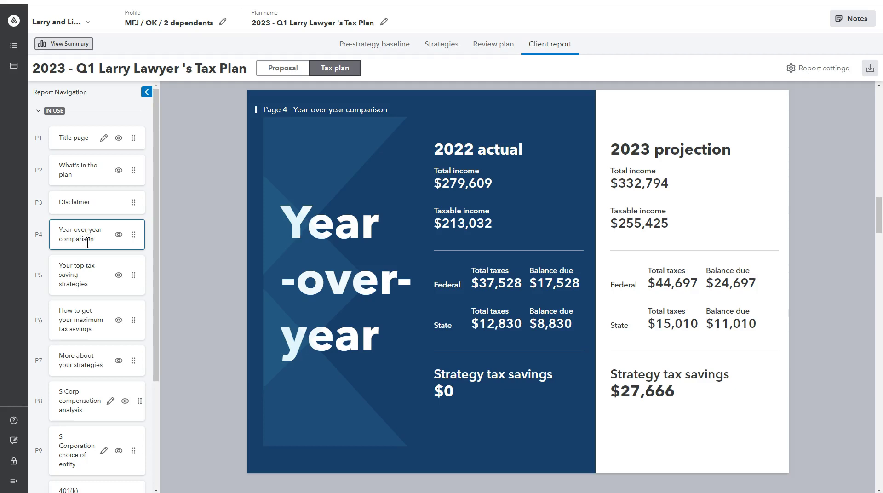
pyautogui.click(86, 402)
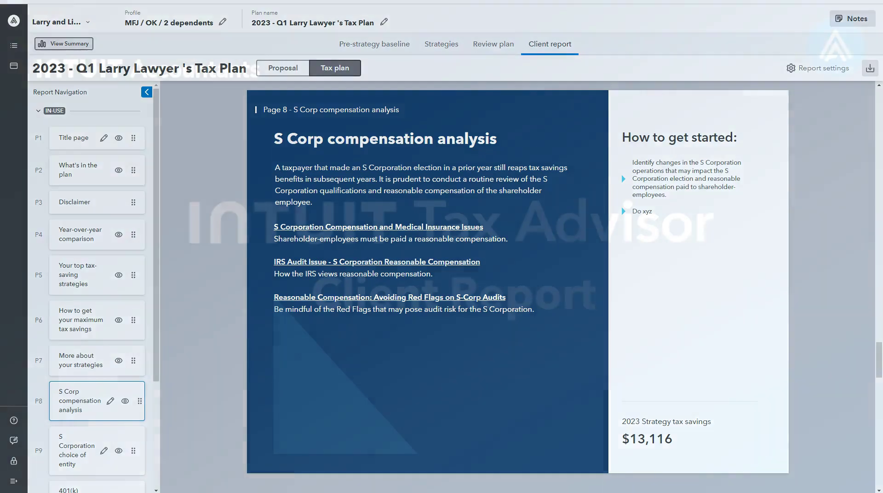